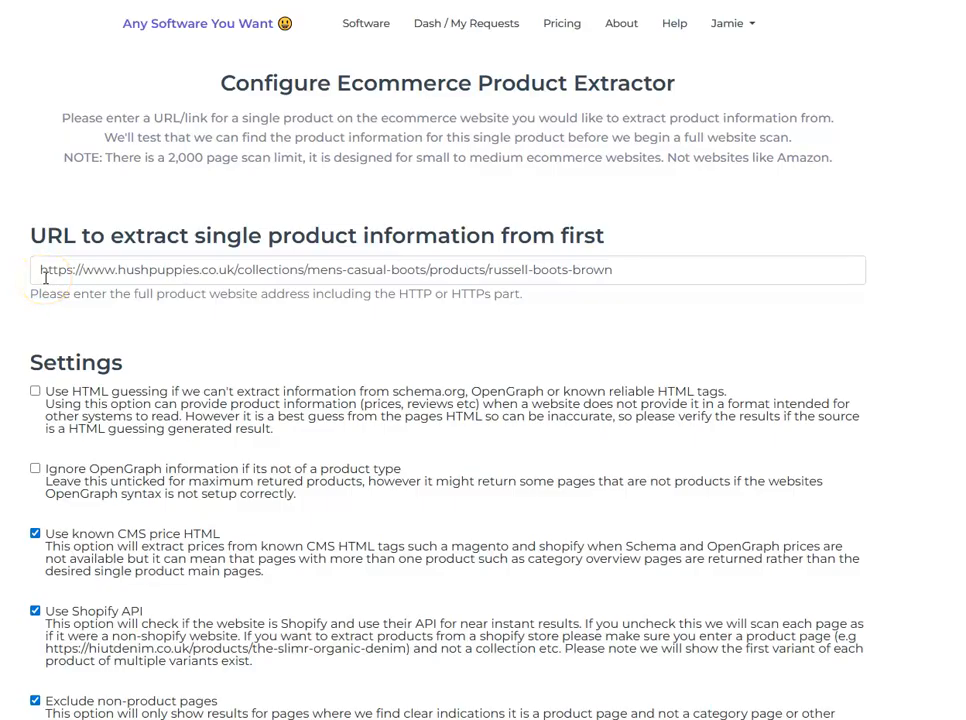
{"action": "left_click_drag", "start_coordinate": [658, 276], "coordinate": [26, 270]}
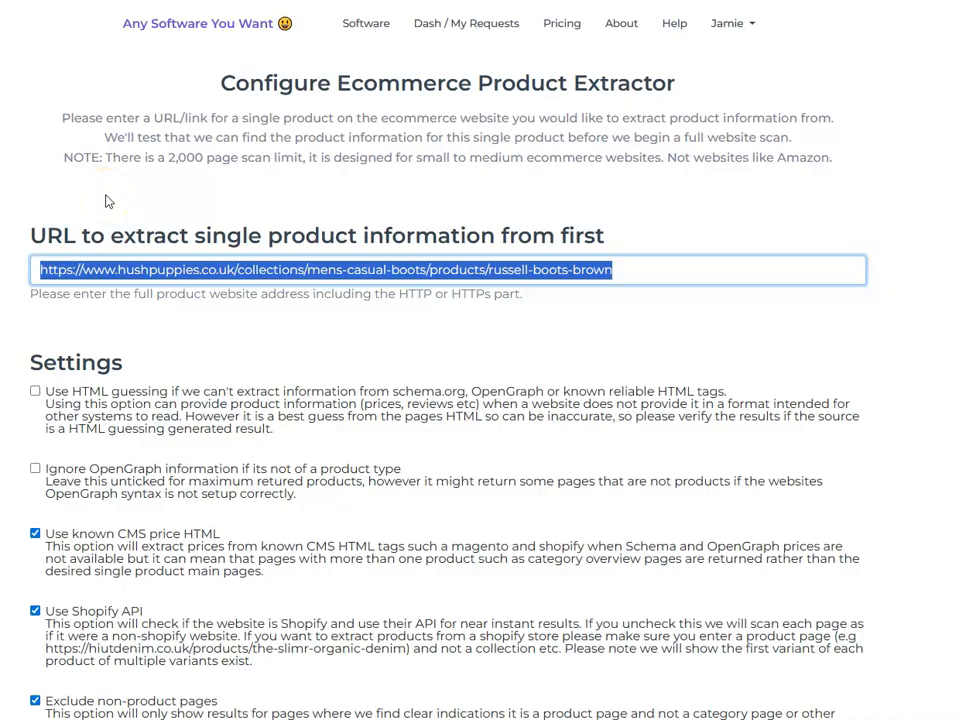
{"action": "left_click", "coordinate": [106, 1]}
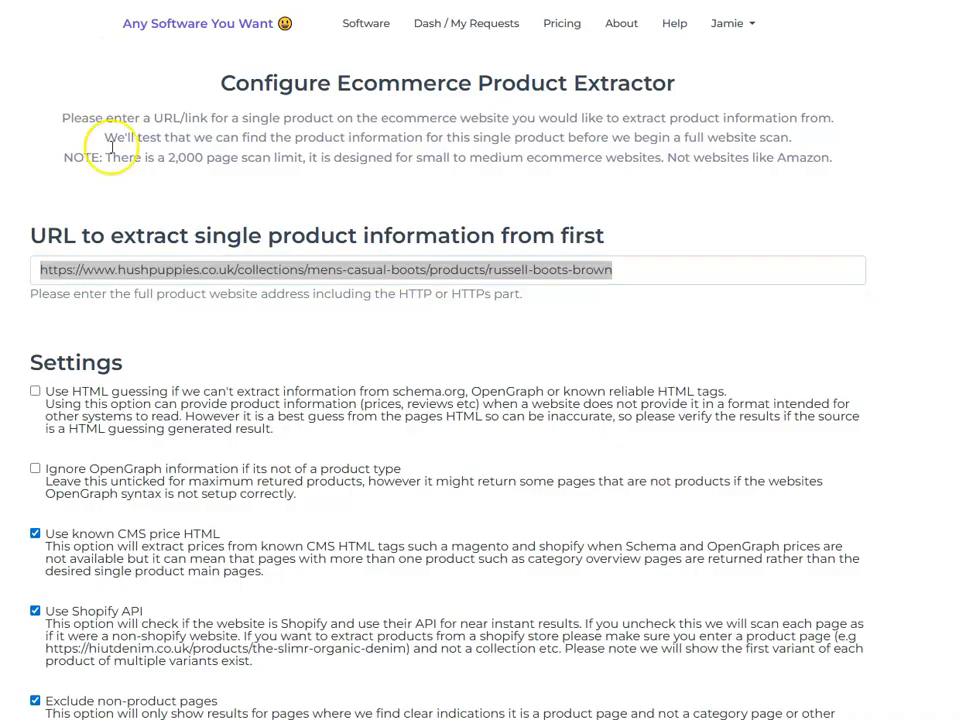
{"action": "left_click", "coordinate": [162, 279]}
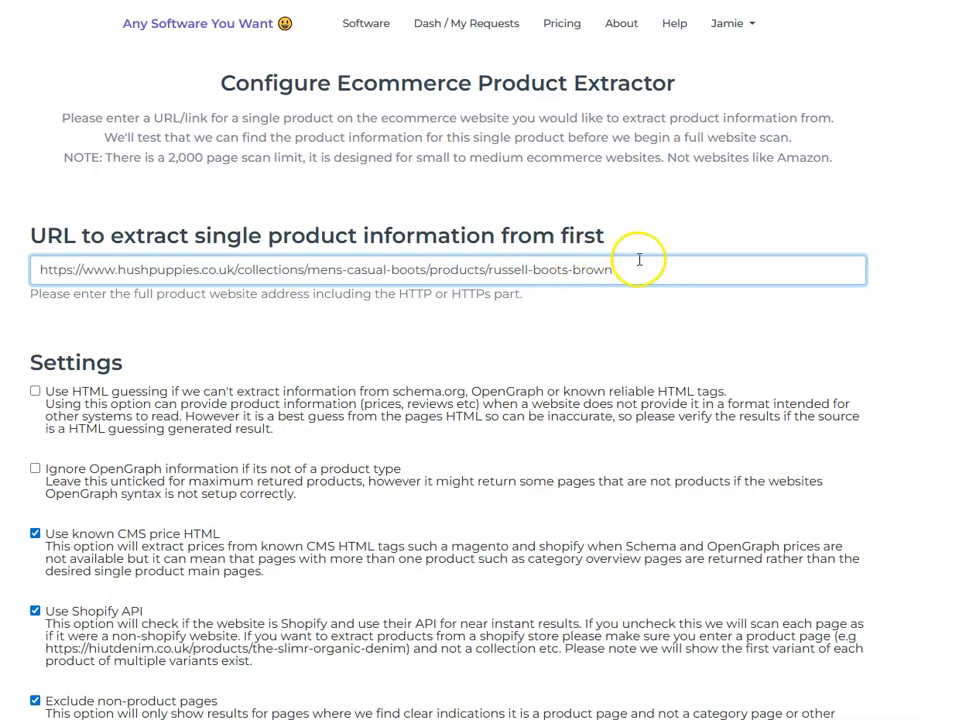
{"action": "left_click_drag", "start_coordinate": [664, 270], "coordinate": [22, 271]}
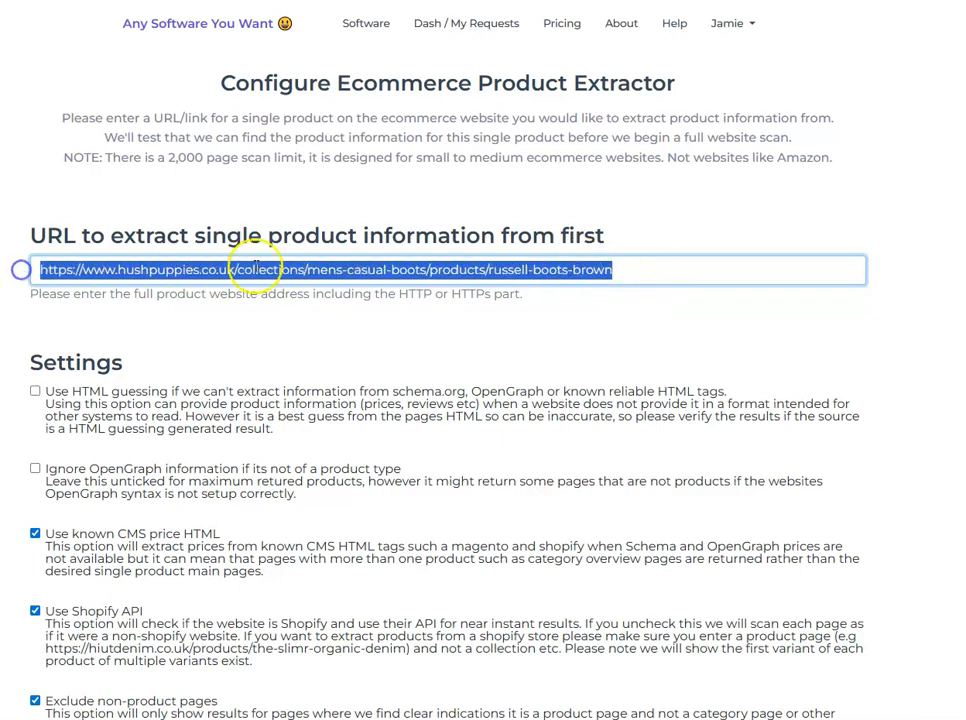
{"action": "left_click", "coordinate": [440, 196]}
{"action": "left_click_drag", "start_coordinate": [642, 272], "coordinate": [8, 270]}
{"action": "left_click", "coordinate": [442, 179]}
Run the single product check on the Hush Puppies russell-boots-brown URL with all pages checked
{"action": "scroll", "coordinate": [370, 371], "scroll_direction": "down", "scroll_amount": 4}
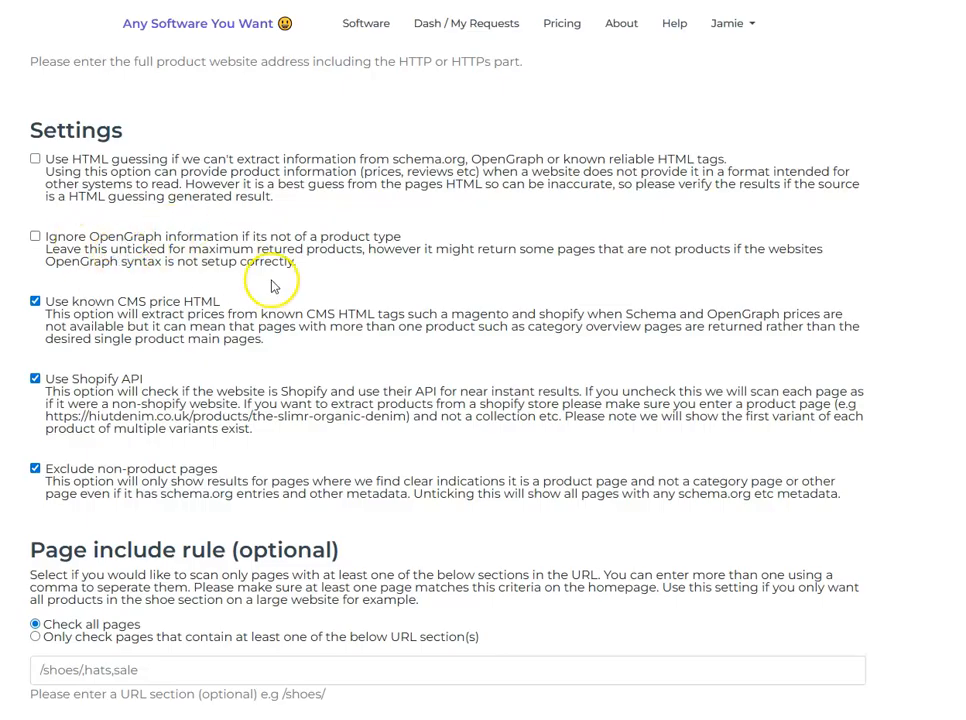
{"action": "scroll", "coordinate": [276, 390], "scroll_direction": "down", "scroll_amount": 5}
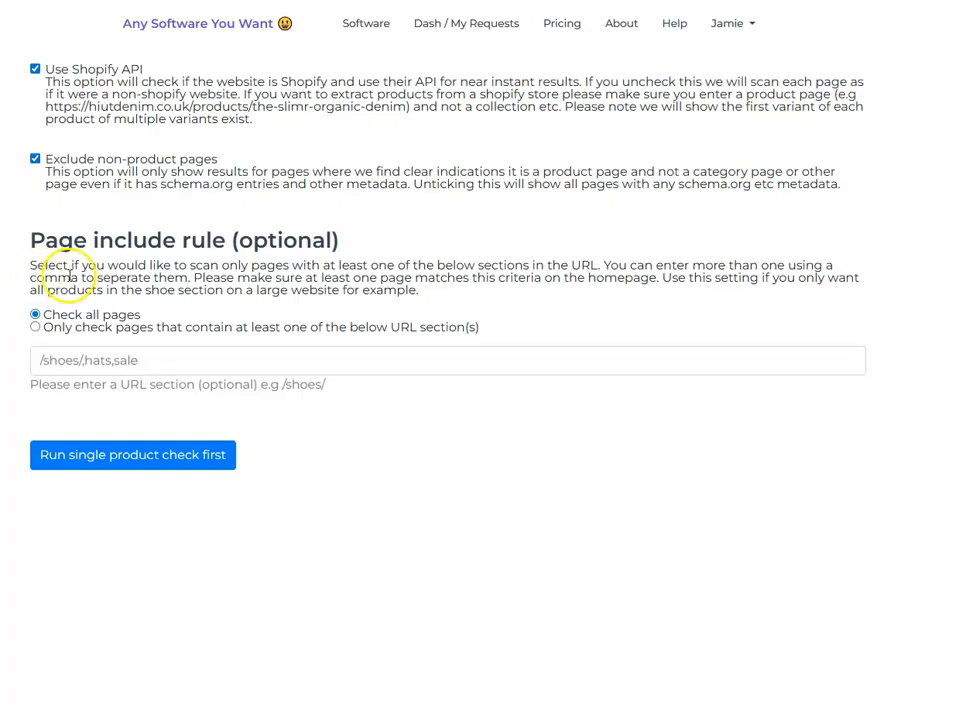
{"action": "left_click", "coordinate": [92, 460]}
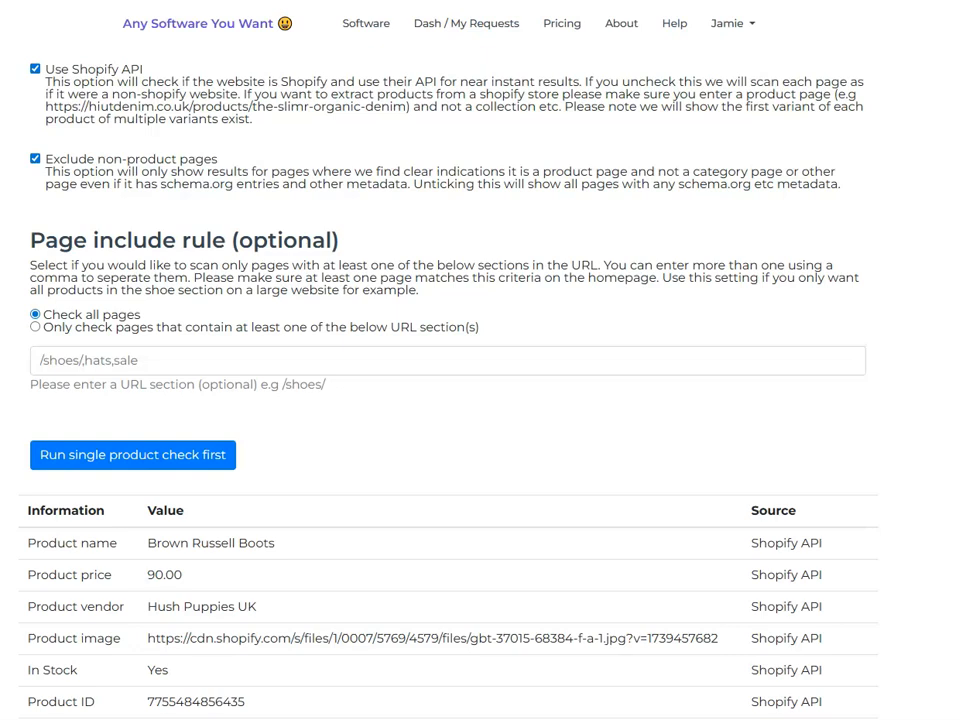
Review the product information extracted for the Hush Puppies boots against the tested product URL
{"action": "right_click", "coordinate": [2, 120]}
{"action": "key", "text": "Escape"}
{"action": "scroll", "coordinate": [446, 405], "scroll_direction": "up", "scroll_amount": 5}
{"action": "left_click_drag", "start_coordinate": [675, 265], "coordinate": [17, 267]}
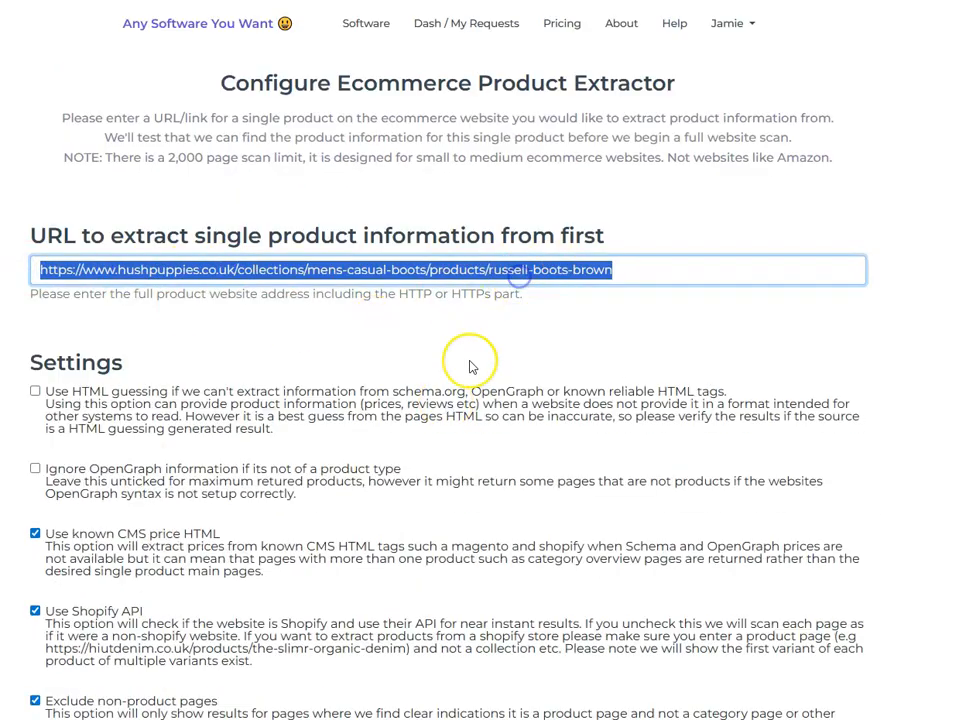
{"action": "scroll", "coordinate": [471, 367], "scroll_direction": "down", "scroll_amount": 10}
{"action": "scroll", "coordinate": [470, 367], "scroll_direction": "up", "scroll_amount": 2}
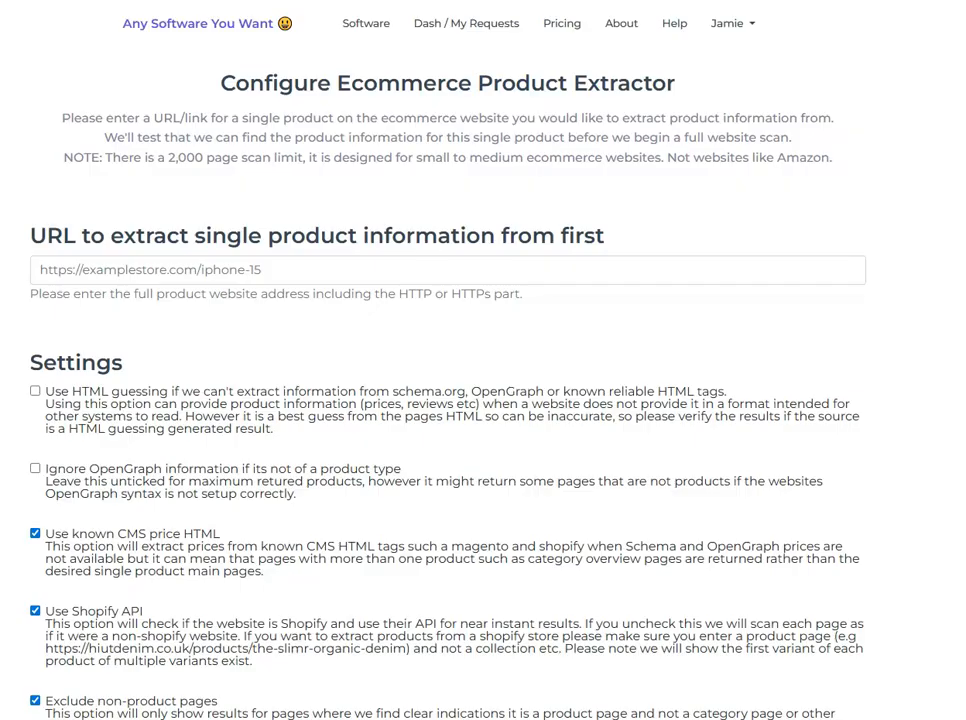
{"action": "left_click", "coordinate": [246, 265]}
{"action": "type", "text": "https://www.shoezone.com/Products/Red-Level-Tanaro-Mens-Tan-Lace-Up-Shoe-53038"}
{"action": "left_click", "coordinate": [119, 81]}
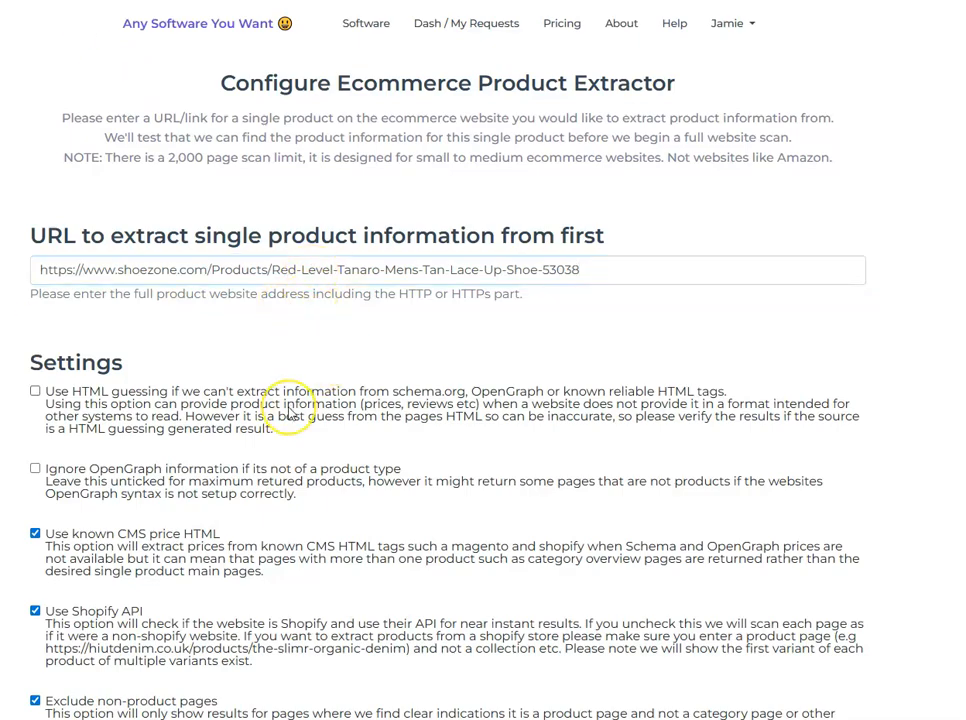
{"action": "scroll", "coordinate": [288, 405], "scroll_direction": "down", "scroll_amount": 3}
{"action": "left_click", "coordinate": [152, 454]}
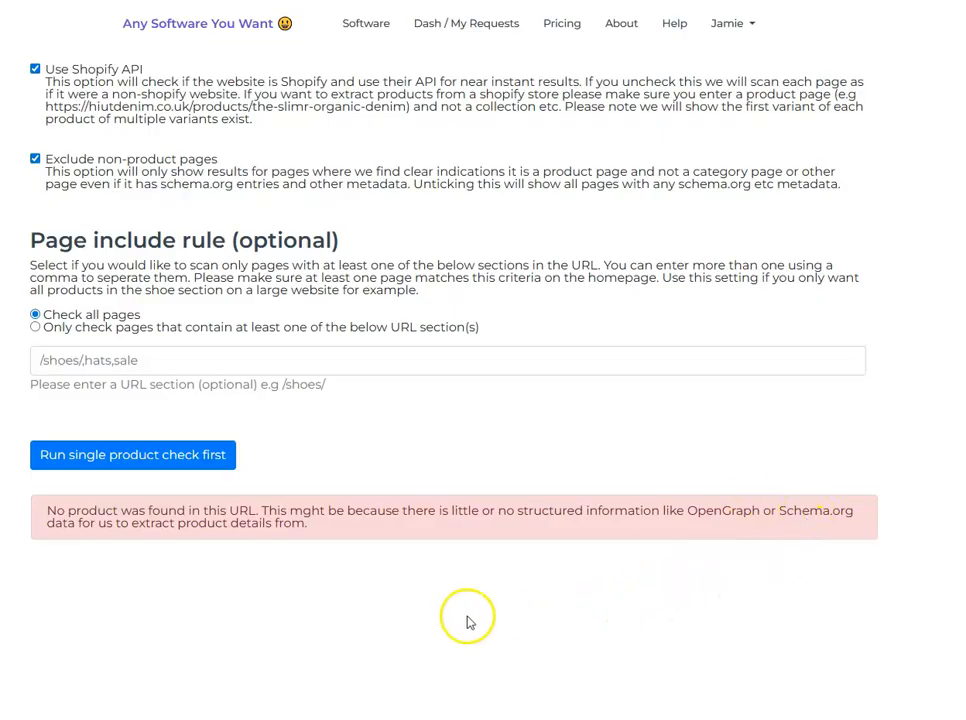
Enable HTML guessing, rerun the single product check on the Shoezone URL and check the extracted price
{"action": "scroll", "coordinate": [467, 622], "scroll_direction": "up", "scroll_amount": 5}
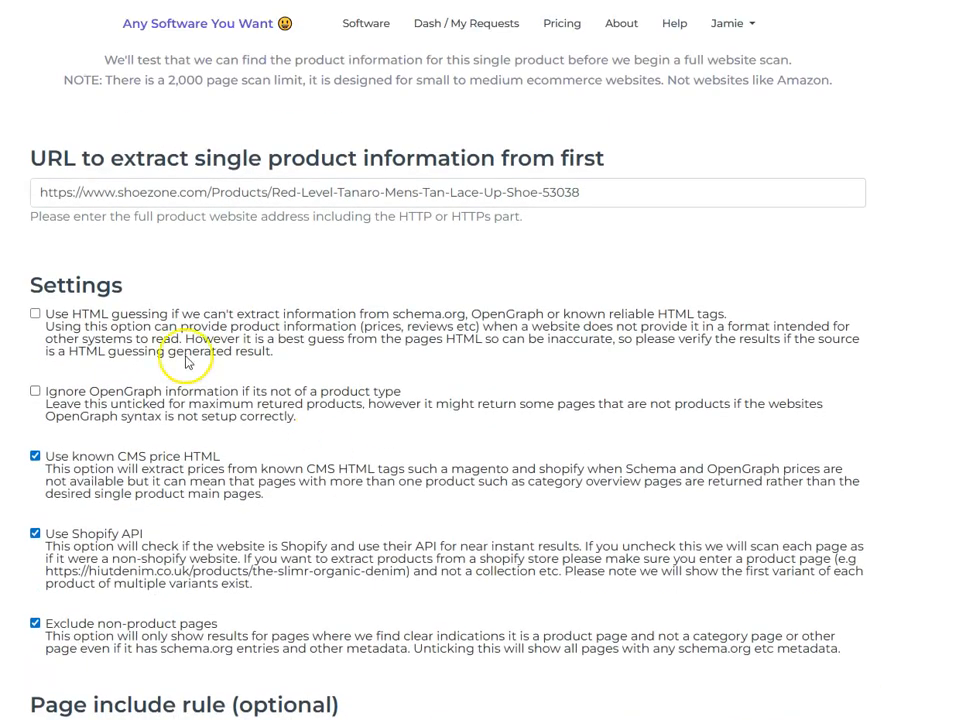
{"action": "left_click", "coordinate": [114, 325]}
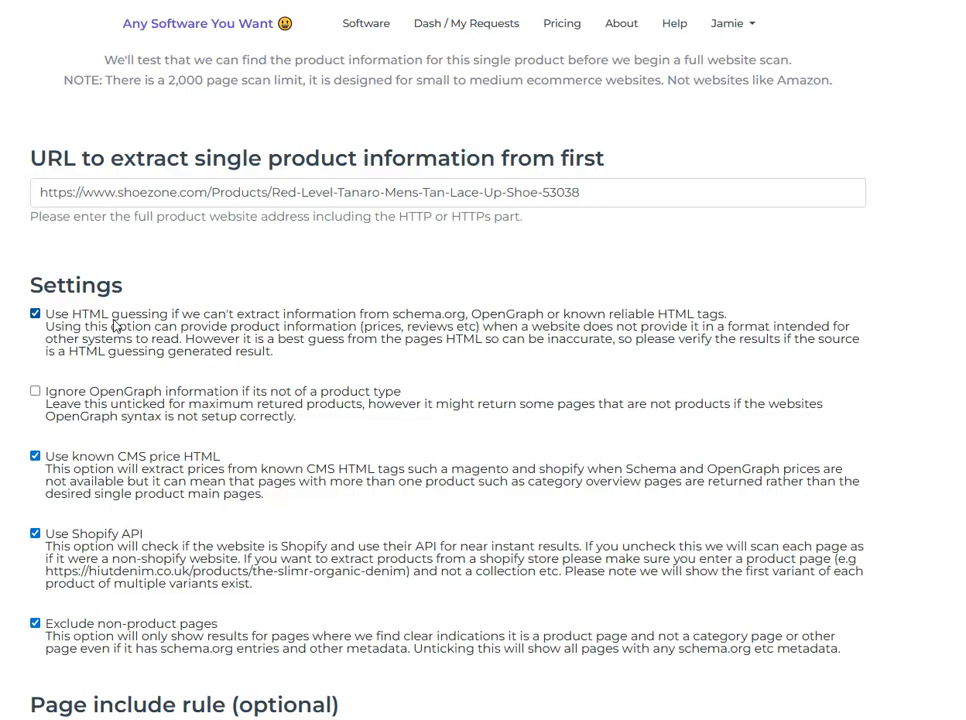
{"action": "scroll", "coordinate": [124, 347], "scroll_direction": "down", "scroll_amount": 4}
{"action": "scroll", "coordinate": [136, 479], "scroll_direction": "down", "scroll_amount": 3}
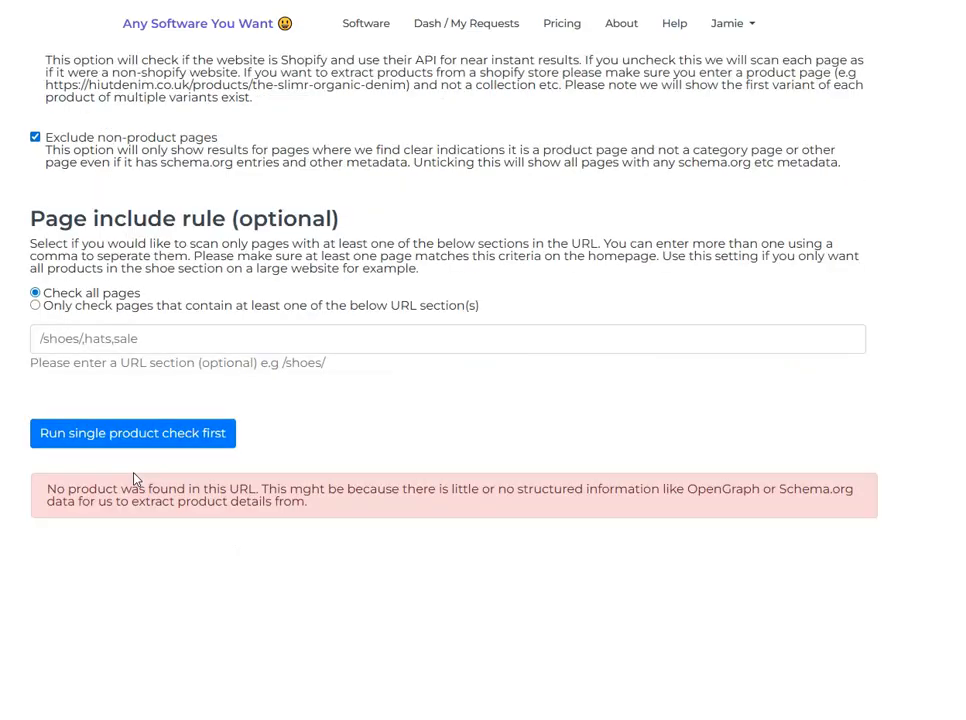
{"action": "left_click", "coordinate": [96, 252]}
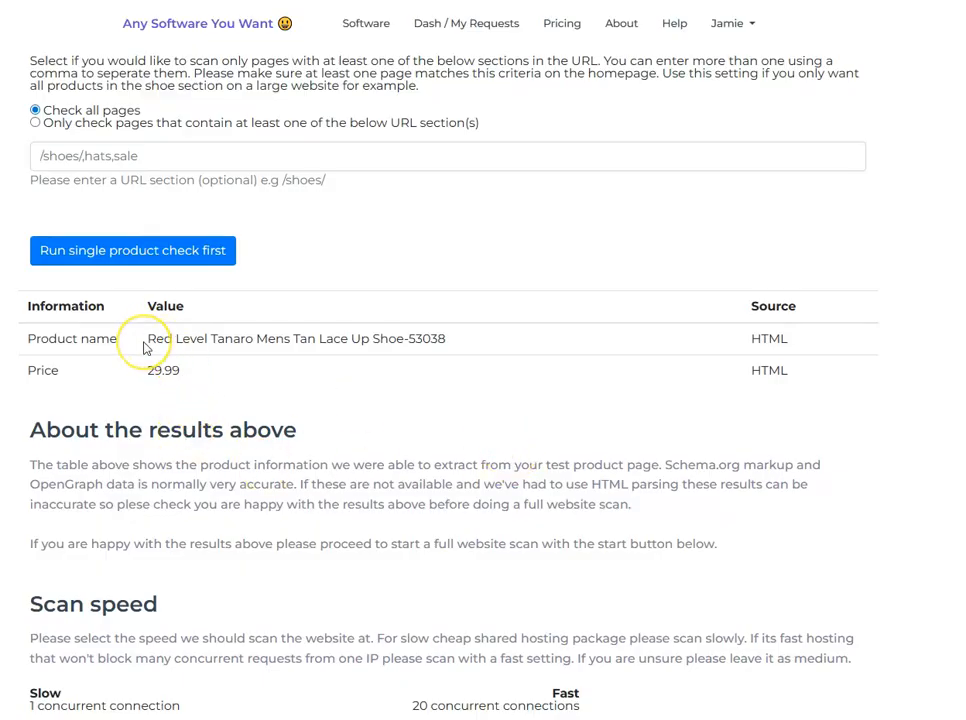
{"action": "left_click_drag", "start_coordinate": [184, 373], "coordinate": [145, 378]}
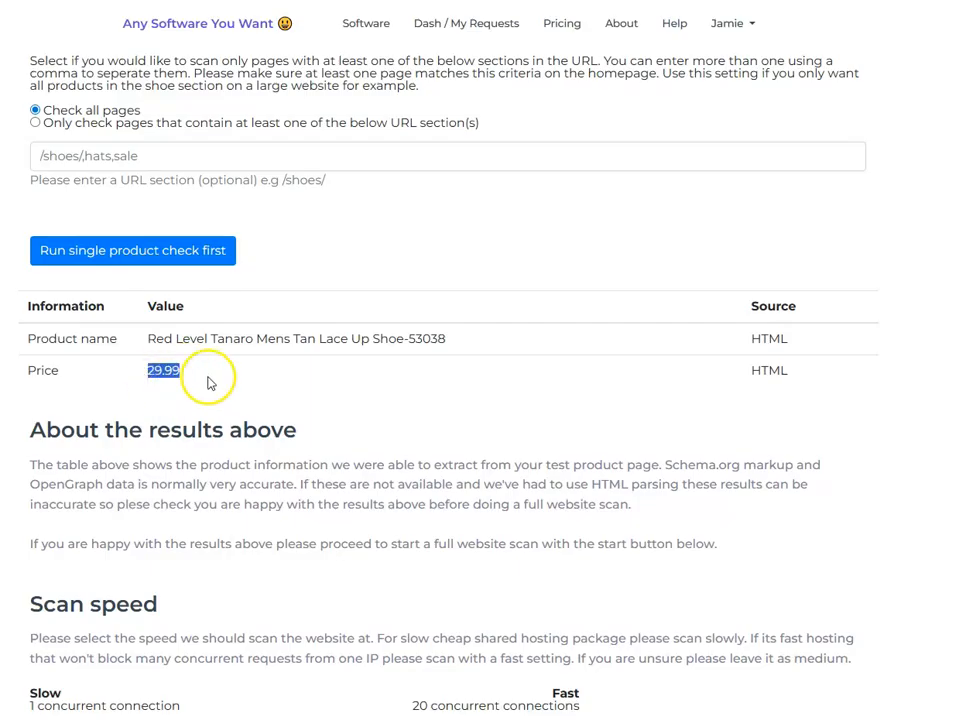
{"action": "left_click", "coordinate": [209, 382]}
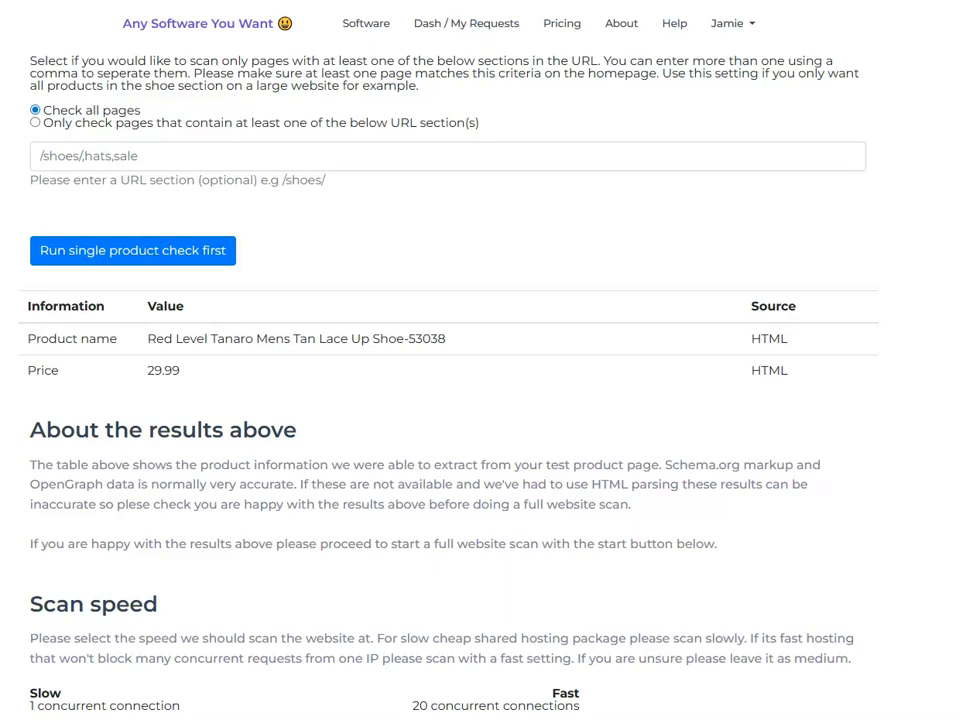
{"action": "scroll", "coordinate": [172, 263], "scroll_direction": "up", "scroll_amount": 15}
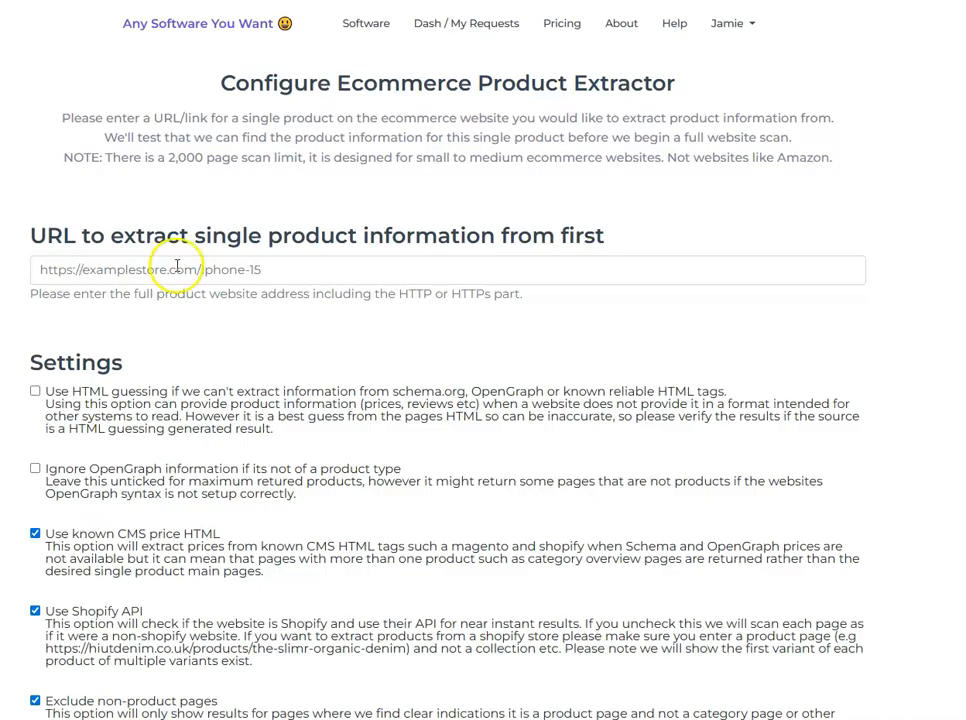
{"action": "left_click", "coordinate": [304, 268]}
{"action": "type", "text": "https://www.camper.com/en_GB/men/shoes/brutus/camper-brutus_sandal-K101046-003"}
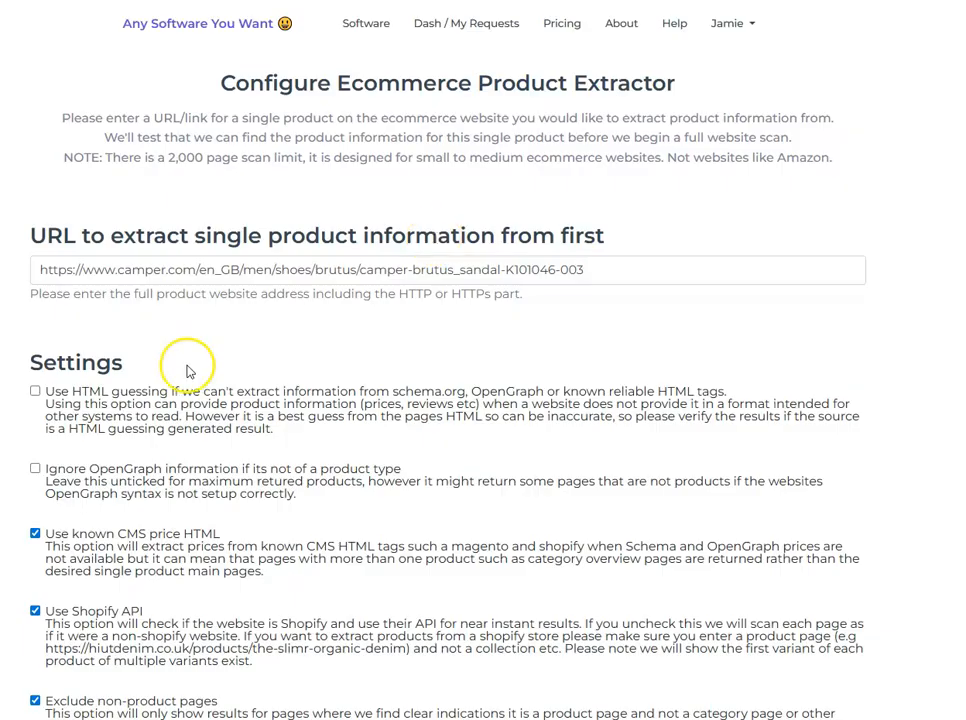
{"action": "scroll", "coordinate": [200, 340], "scroll_direction": "down", "scroll_amount": 7}
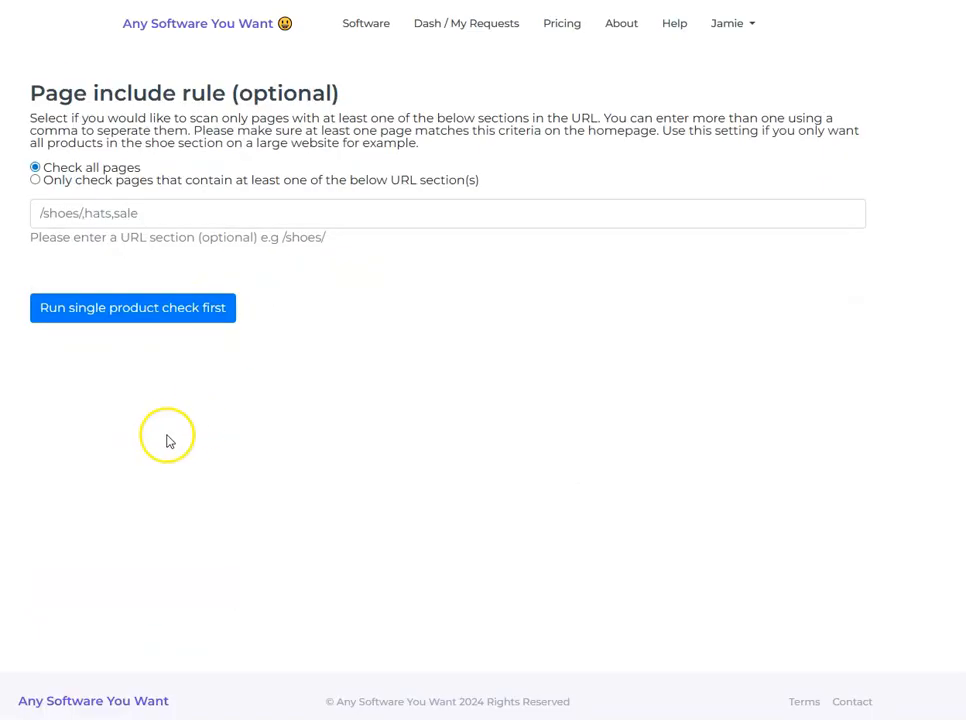
{"action": "left_click", "coordinate": [91, 312]}
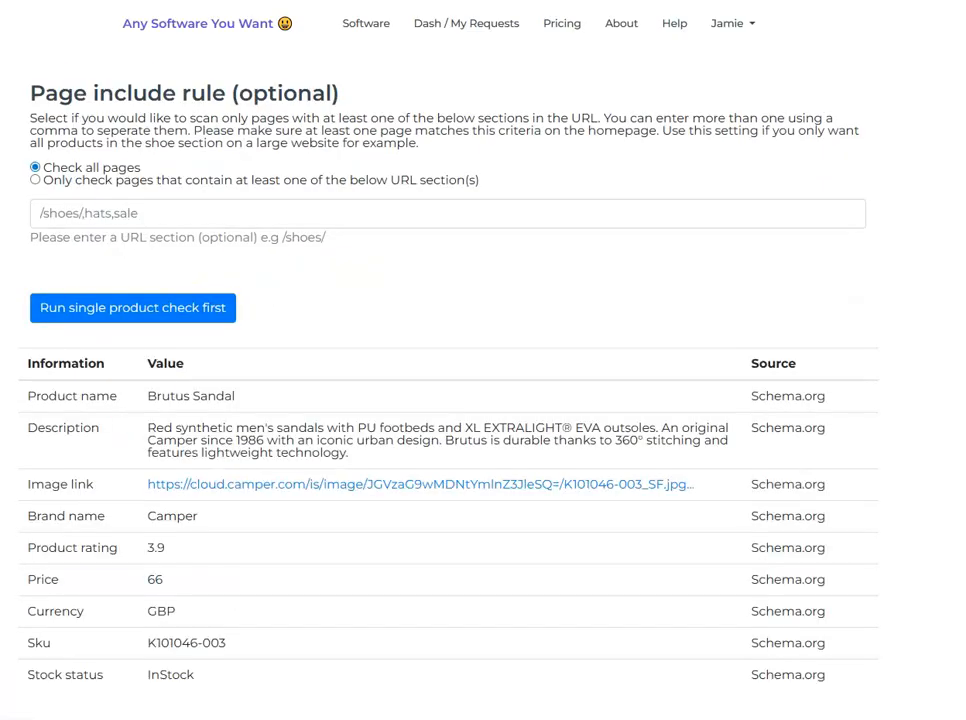
Review the extracted details and their sources for the Camper sandal, plus the settings and scan speed options
{"action": "scroll", "coordinate": [95, 457], "scroll_direction": "down", "scroll_amount": 3}
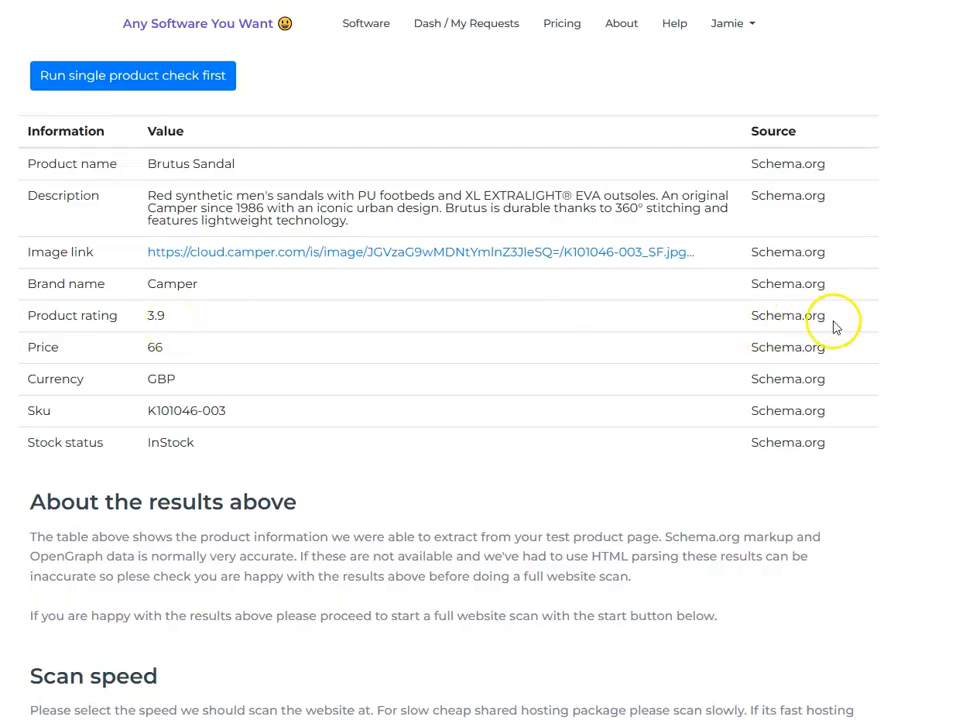
{"action": "scroll", "coordinate": [82, 319], "scroll_direction": "up", "scroll_amount": 5}
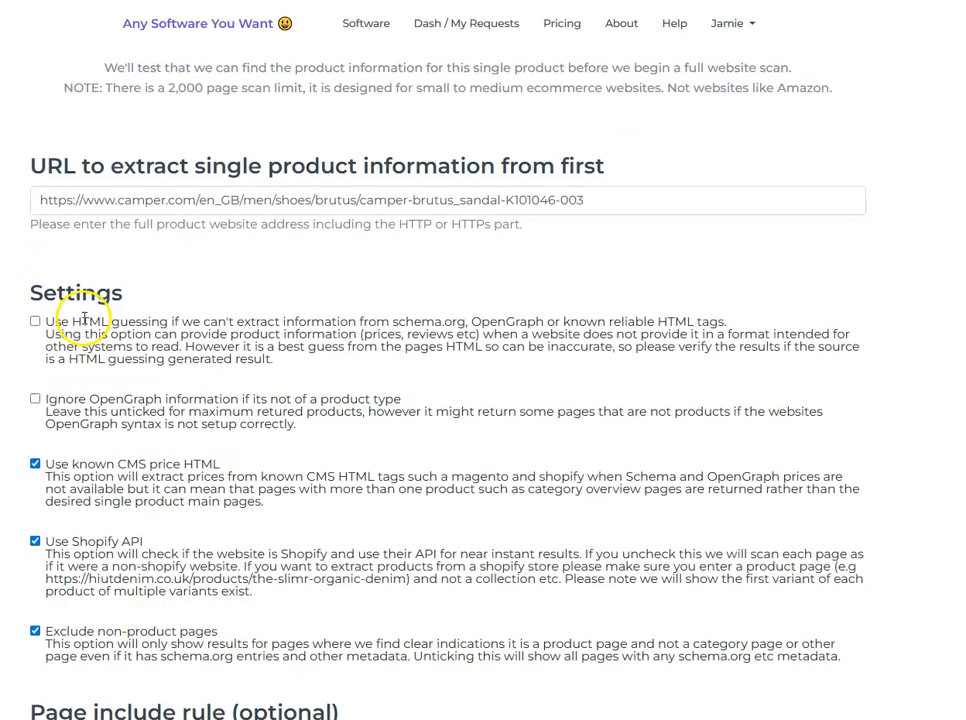
{"action": "triple_click", "coordinate": [638, 267]}
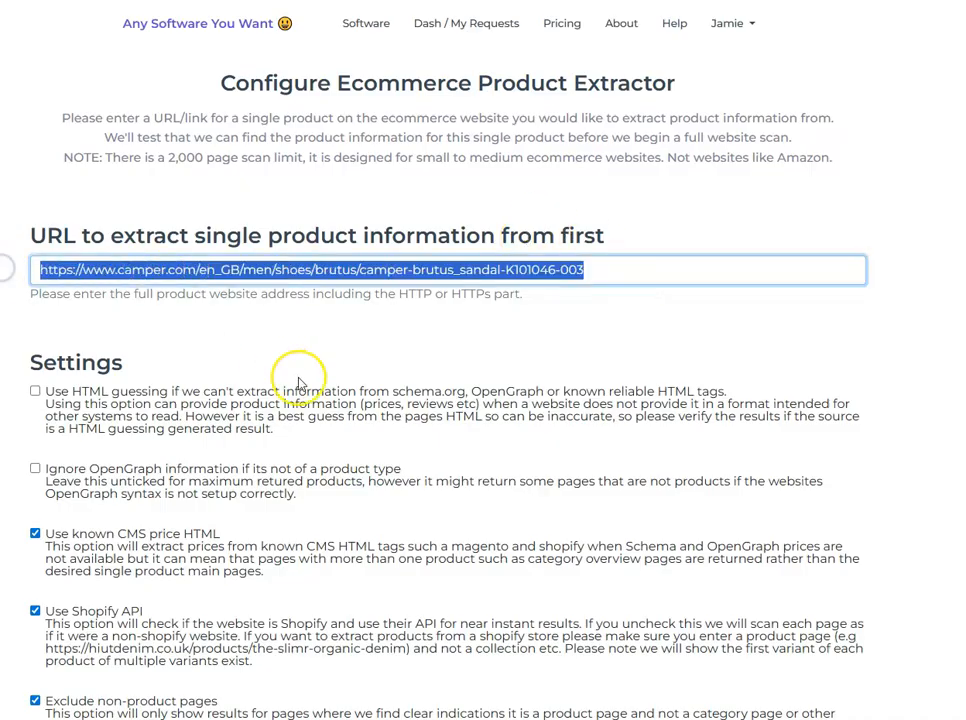
{"action": "scroll", "coordinate": [298, 383], "scroll_direction": "down", "scroll_amount": 8}
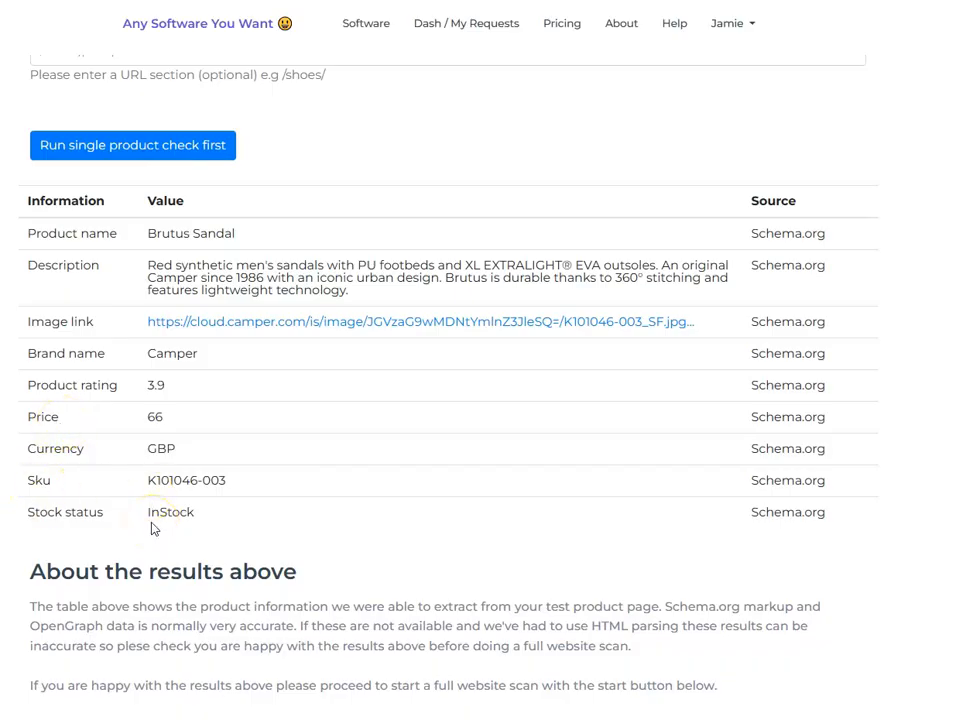
{"action": "scroll", "coordinate": [152, 527], "scroll_direction": "down", "scroll_amount": 5}
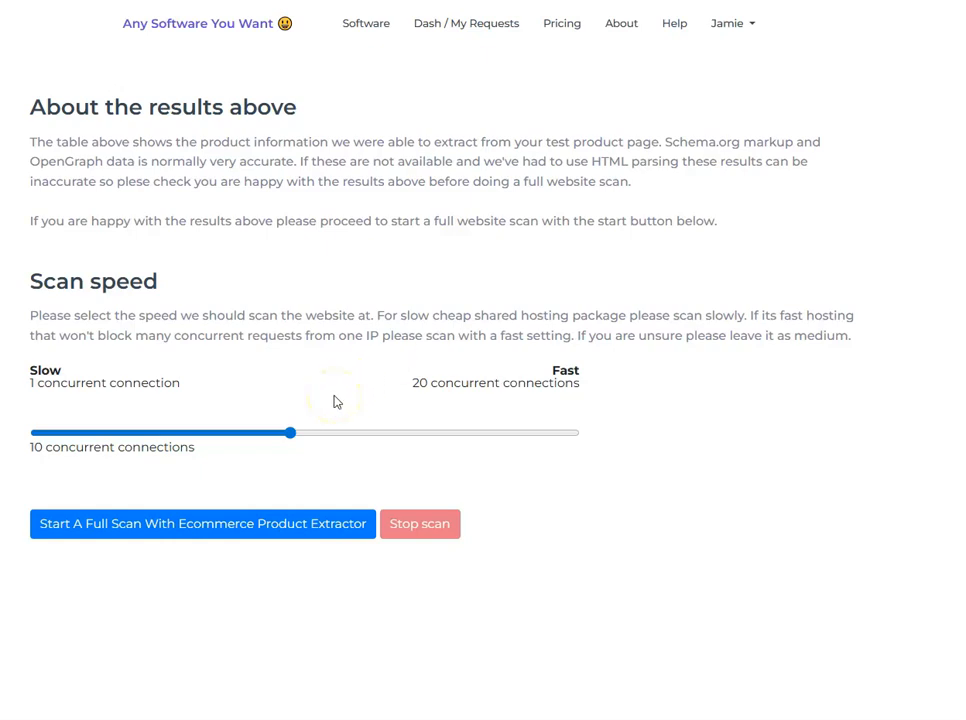
{"action": "scroll", "coordinate": [334, 398], "scroll_direction": "up", "scroll_amount": 4}
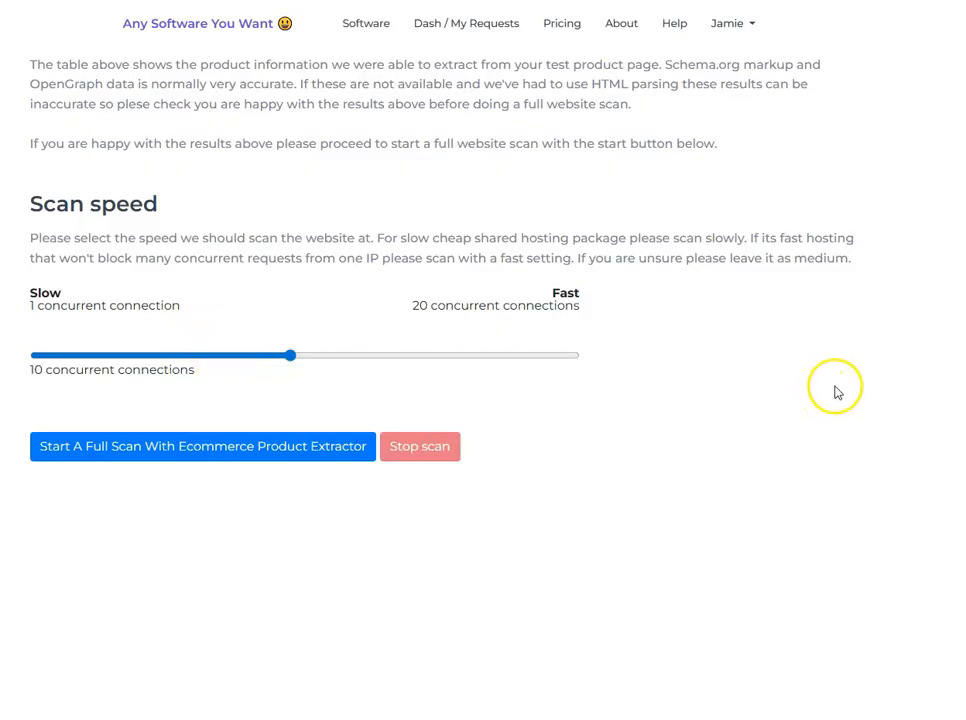
Set the scan speed to 3 concurrent connections and start the full website scan of the Camper store
{"action": "left_click_drag", "start_coordinate": [291, 358], "coordinate": [94, 358]}
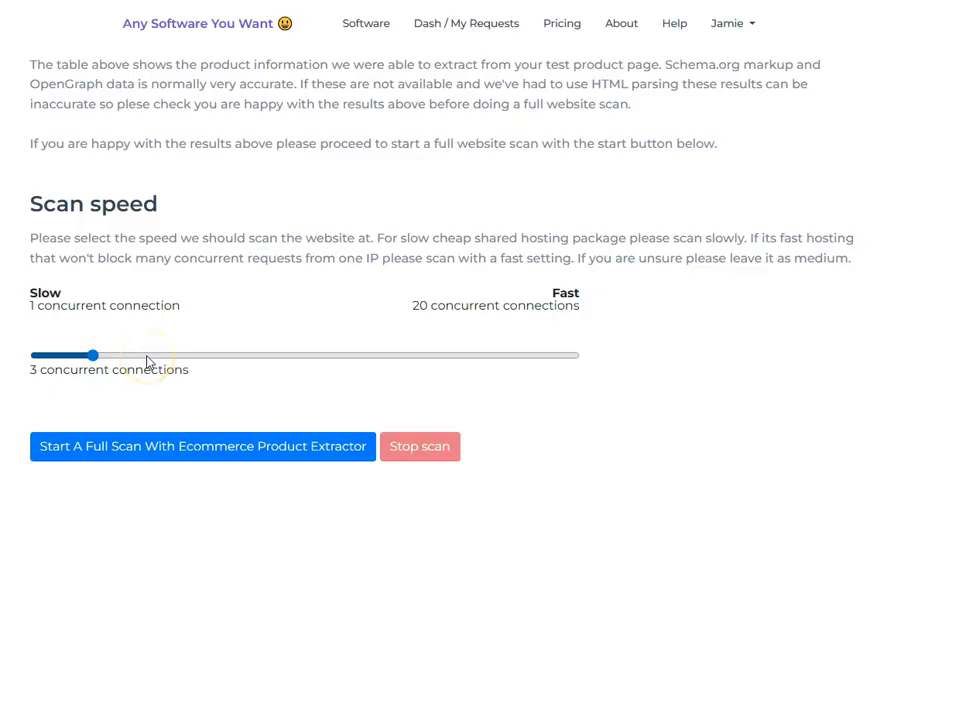
{"action": "left_click", "coordinate": [101, 455]}
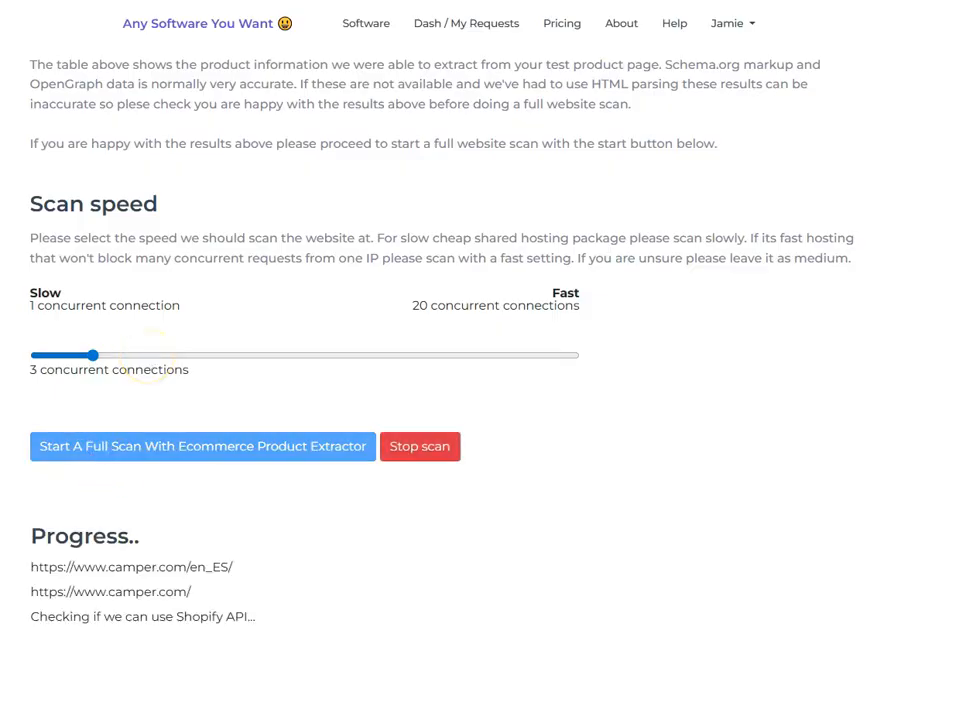
{"action": "scroll", "coordinate": [320, 380], "scroll_direction": "down", "scroll_amount": 2}
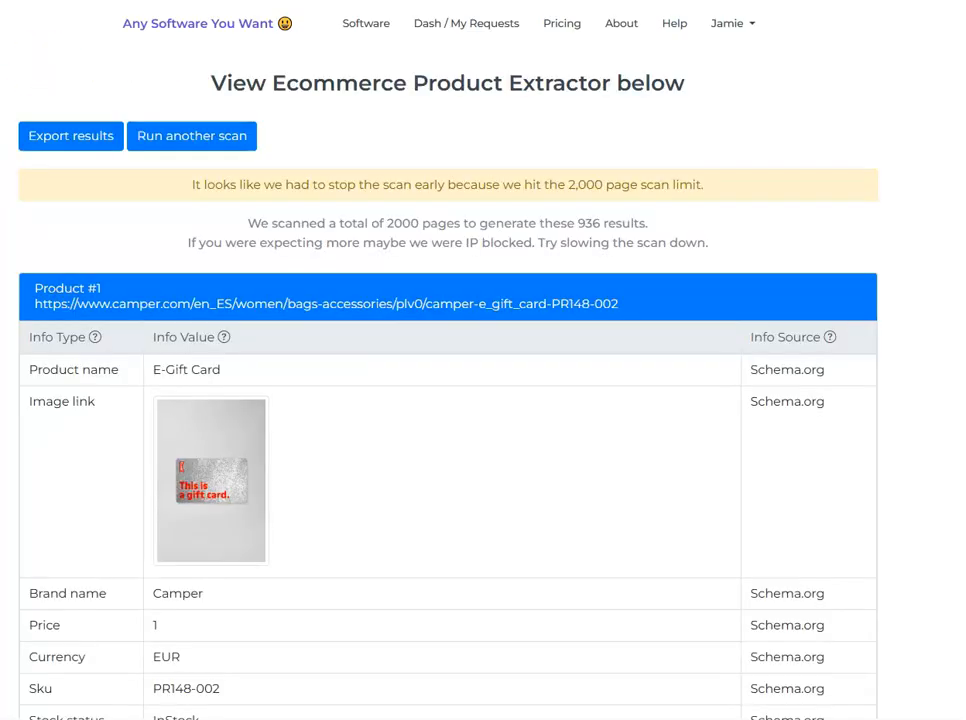
Examine the full scan's result summary and the first extracted products
{"action": "double_click", "coordinate": [588, 222]}
{"action": "left_click", "coordinate": [741, 232]}
{"action": "scroll", "coordinate": [694, 354], "scroll_direction": "down", "scroll_amount": 2}
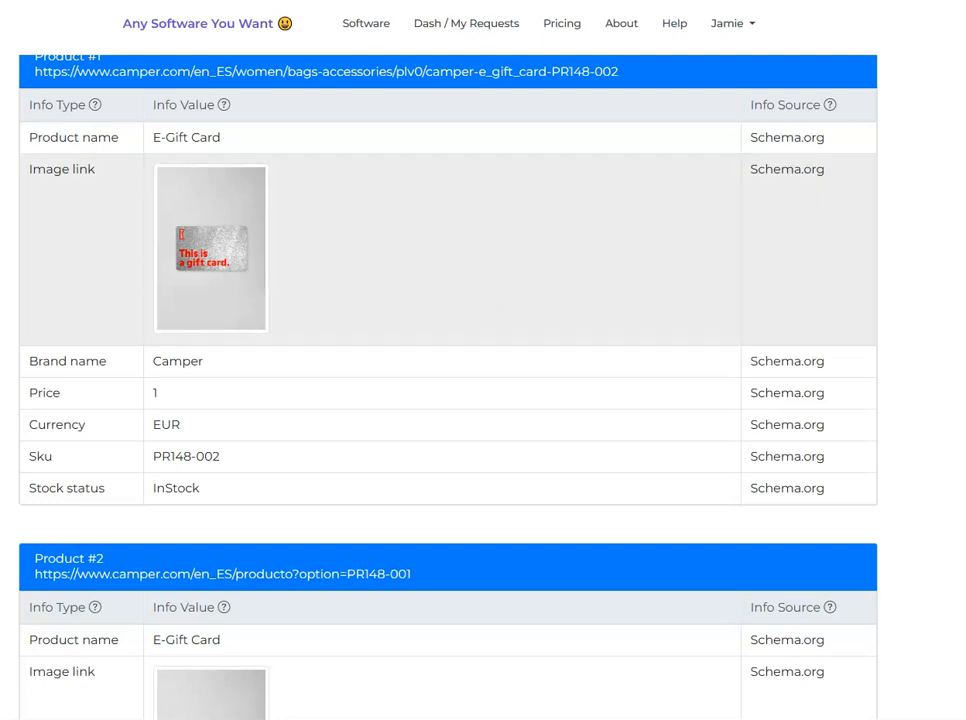
{"action": "scroll", "coordinate": [578, 349], "scroll_direction": "up", "scroll_amount": 3}
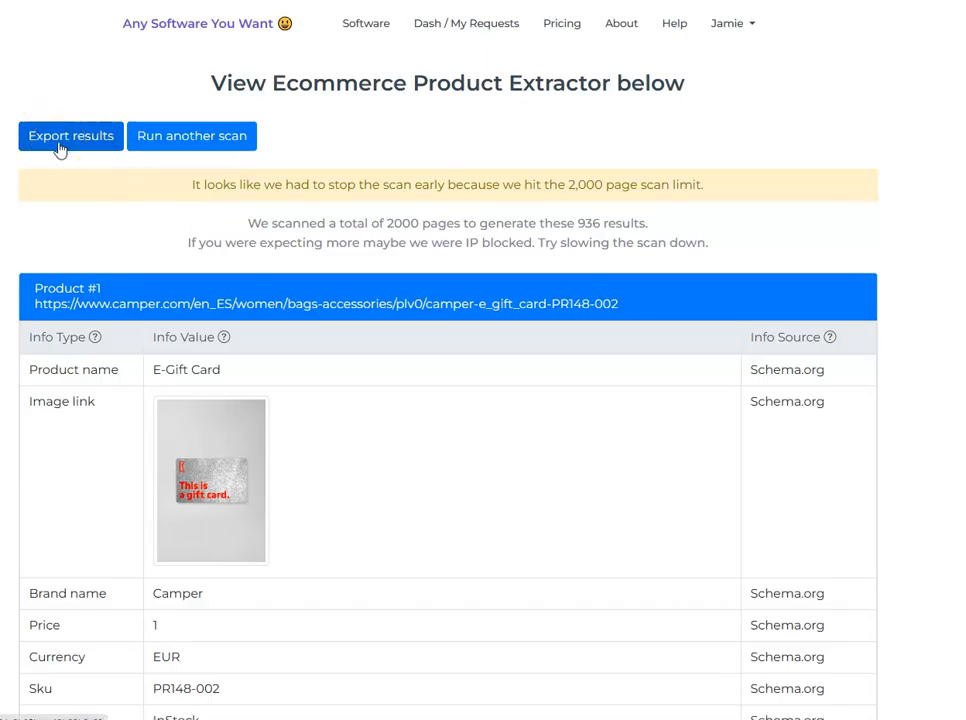
{"action": "left_click", "coordinate": [62, 50]}
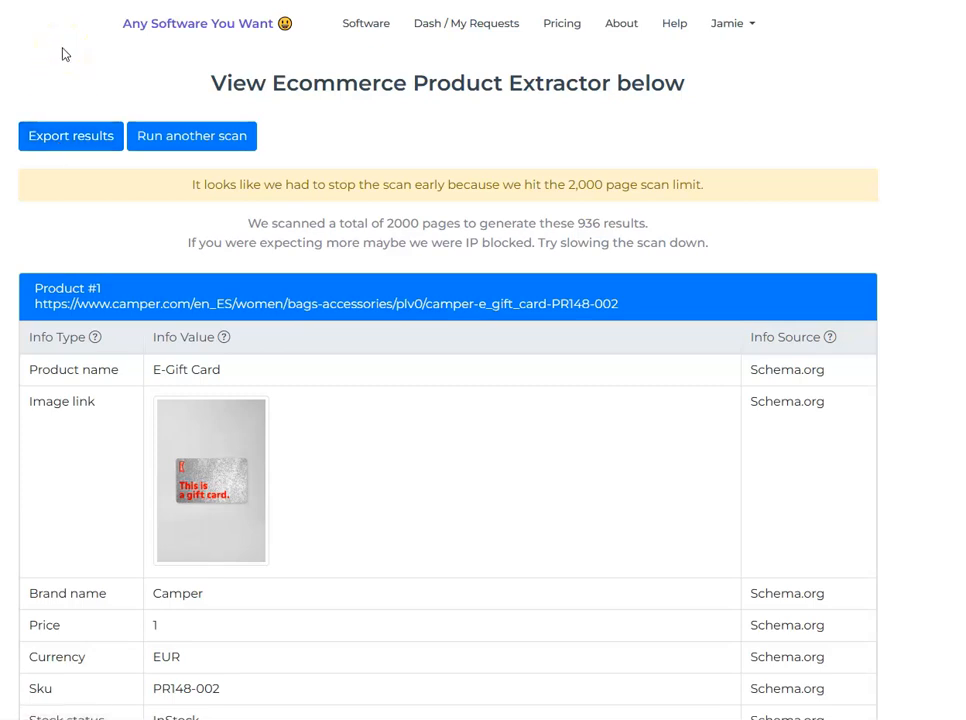